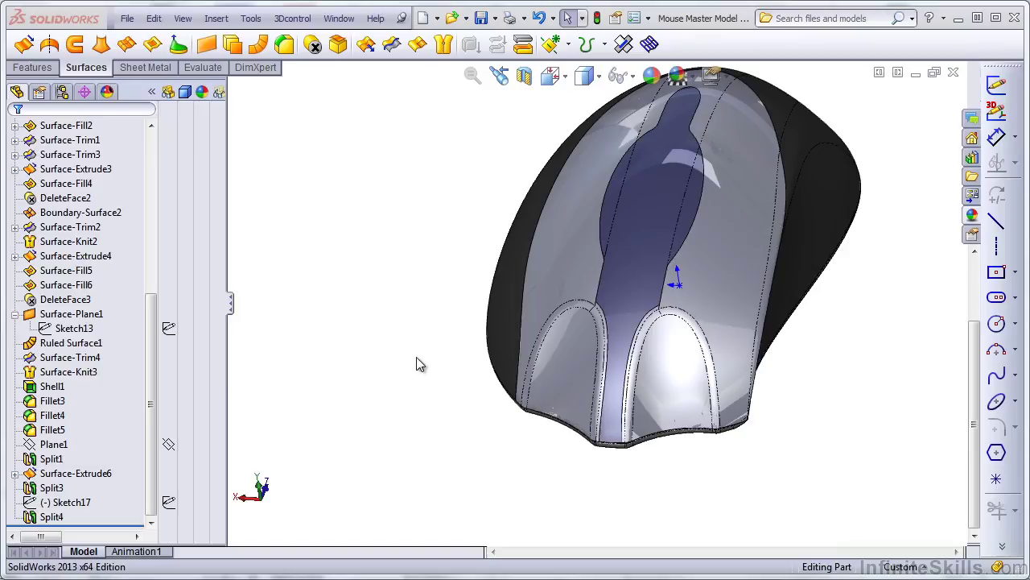
Preview the Split4 and Split3 features in the tree, then clear the selection
{"action": "left_click", "coordinate": [60, 501]}
{"action": "left_click", "coordinate": [48, 517]}
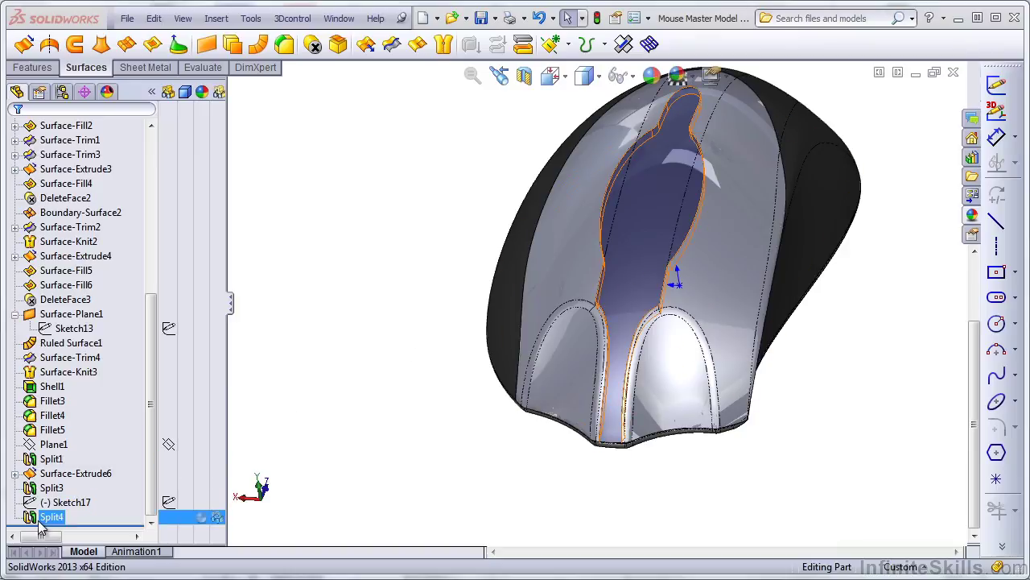
{"action": "left_click", "coordinate": [50, 488]}
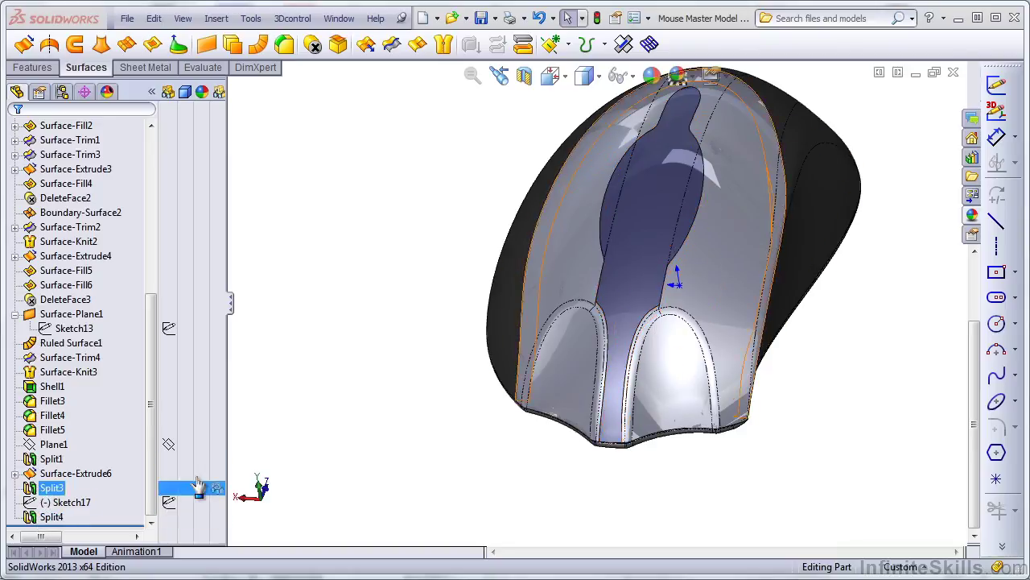
{"action": "left_click", "coordinate": [344, 433]}
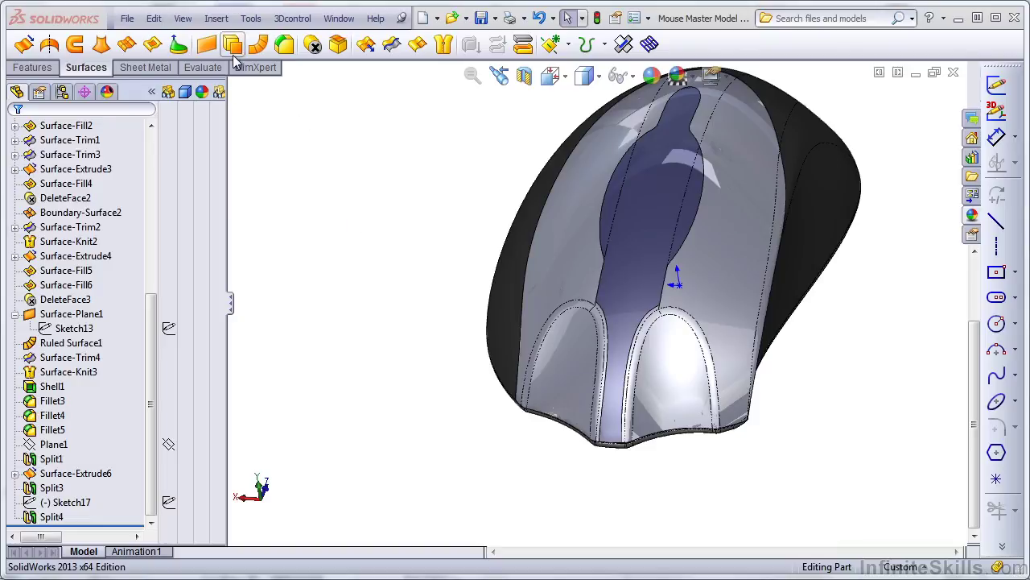
Start a new Split feature from Insert > Features > Split
{"action": "left_click", "coordinate": [215, 18]}
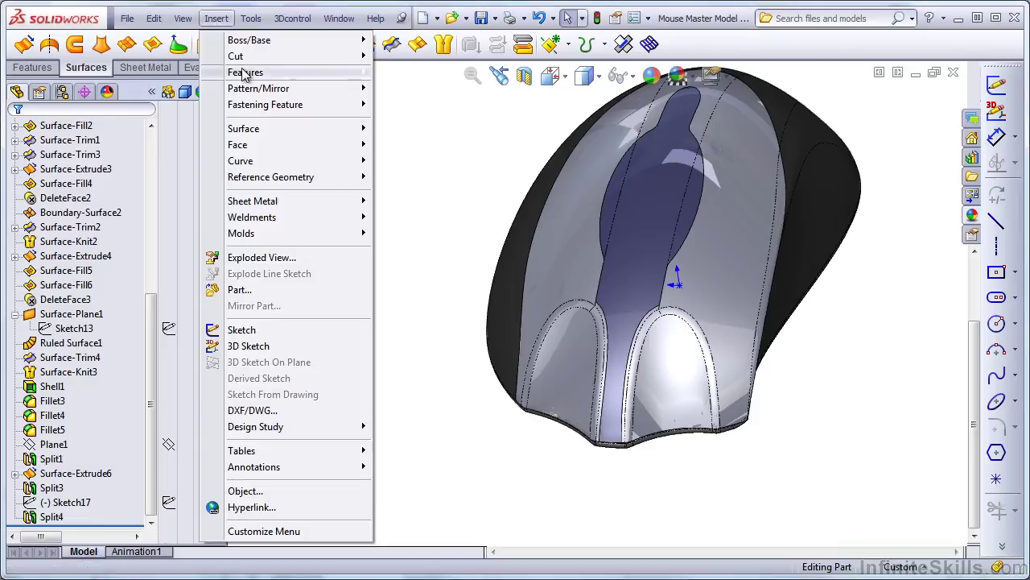
{"action": "mouse_move", "coordinate": [256, 73]}
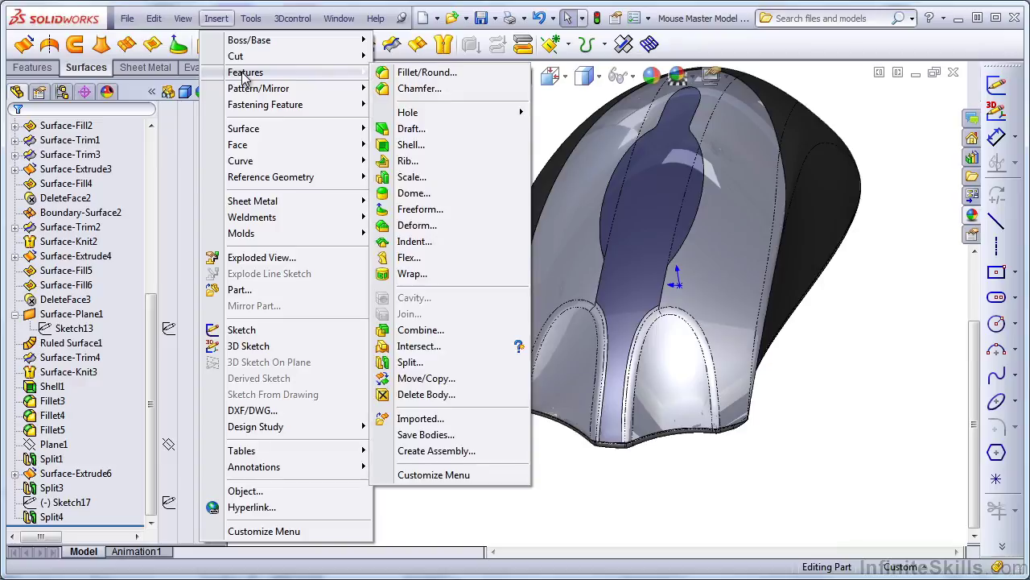
{"action": "left_click", "coordinate": [409, 362]}
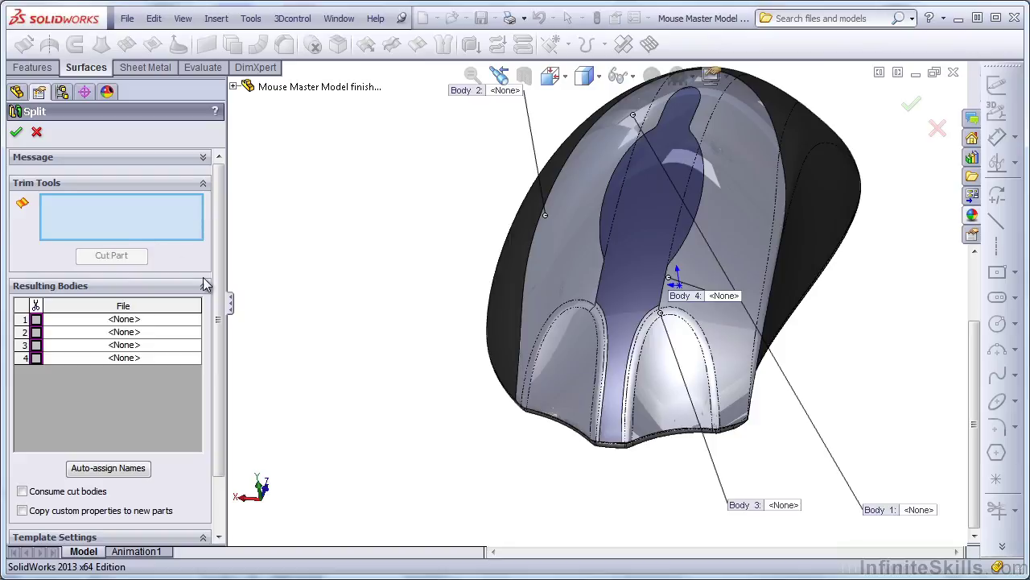
Scroll the Split options, orbit the mouse, and drag the Body 2 callout left off the model
{"action": "scroll", "coordinate": [221, 290], "scroll_direction": "down", "scroll_amount": 2}
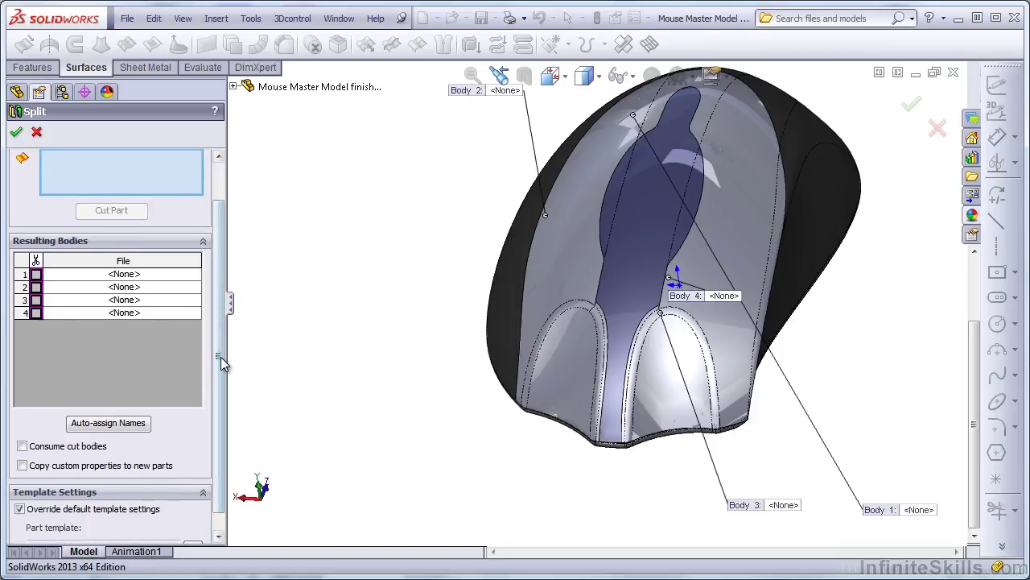
{"action": "middle_click_drag", "start_coordinate": [515, 339], "coordinate": [722, 410]}
{"action": "middle_click_drag", "start_coordinate": [748, 449], "coordinate": [489, 172]}
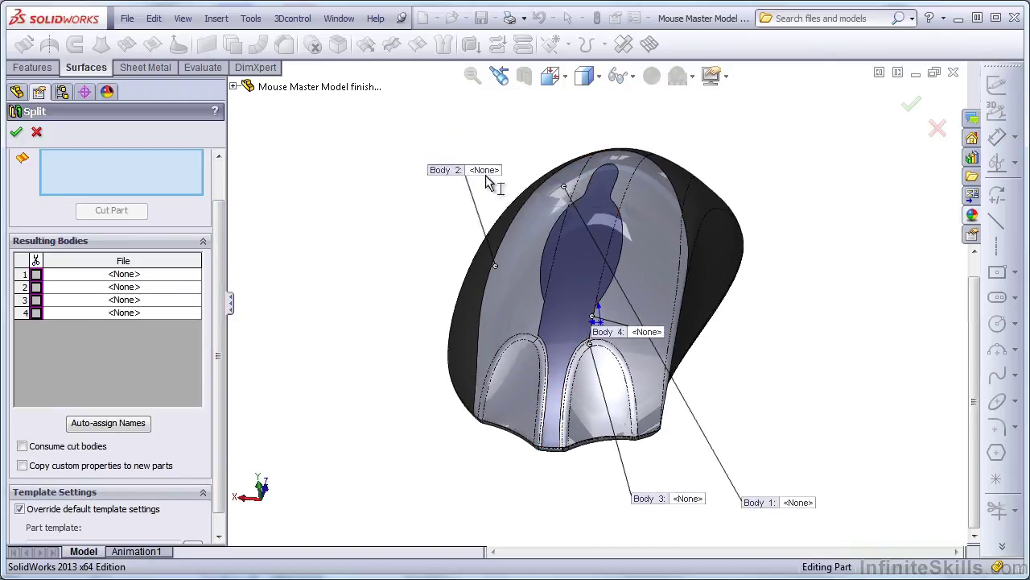
{"action": "left_click_drag", "start_coordinate": [490, 172], "coordinate": [412, 267]}
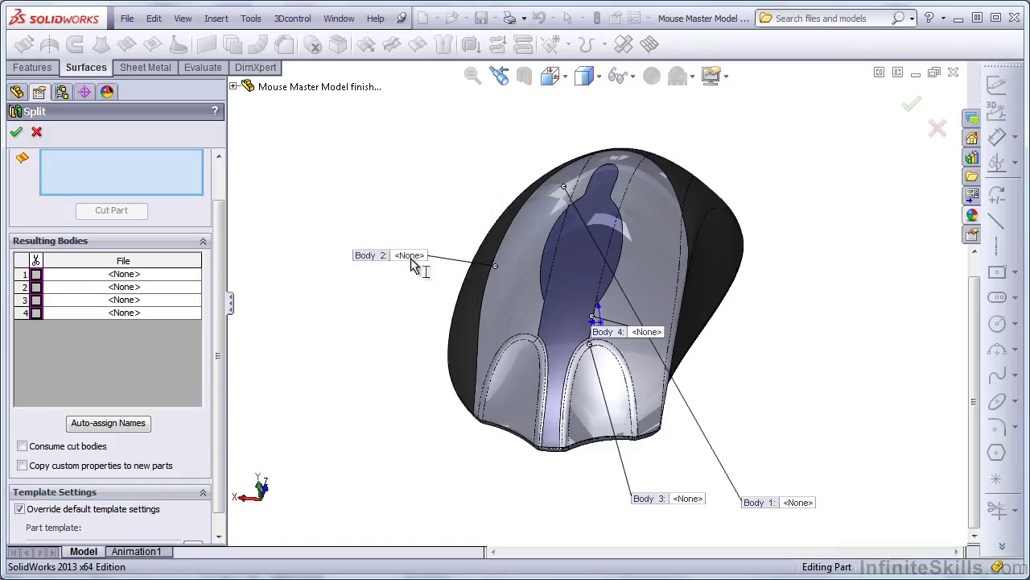
Save Body 2 as 'button part.sldprt' in a new 'practice folder' inside Chapter 06
{"action": "double_click", "coordinate": [410, 256]}
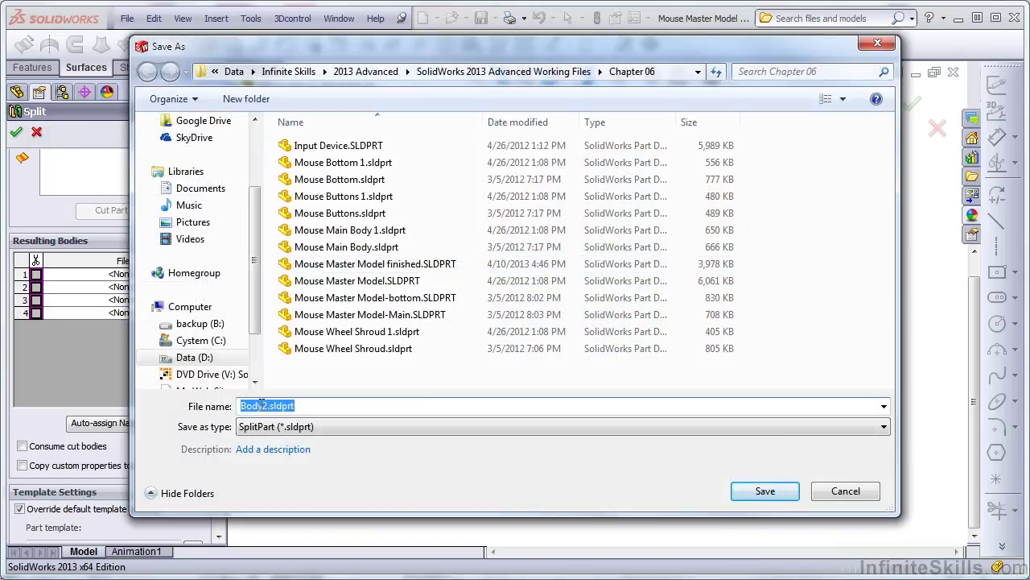
{"action": "left_click_drag", "start_coordinate": [269, 407], "coordinate": [217, 409]}
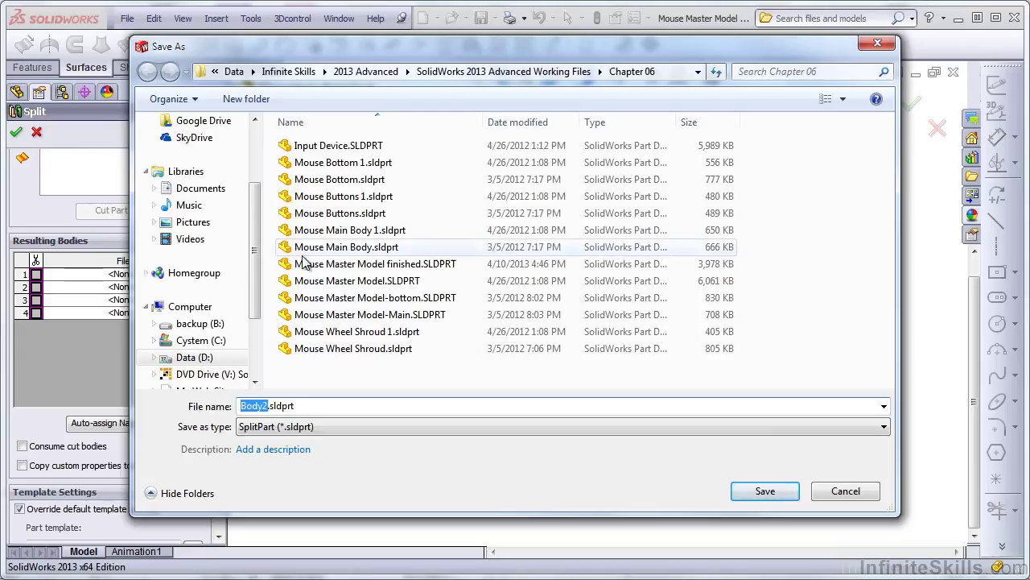
{"action": "left_click", "coordinate": [249, 102]}
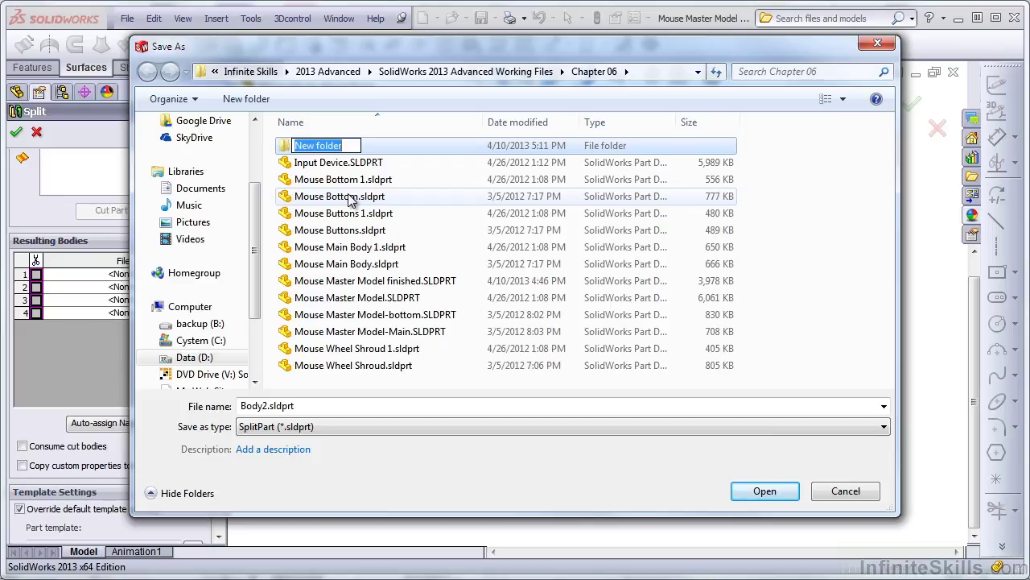
{"action": "type", "text": "practice folder"}
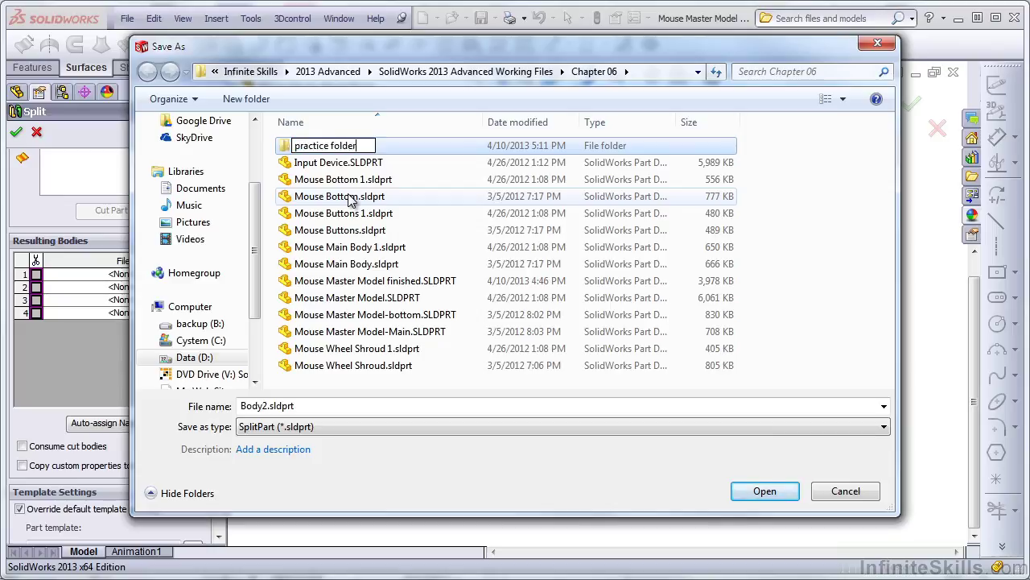
{"action": "key", "text": "Return"}
{"action": "key", "text": "Return"}
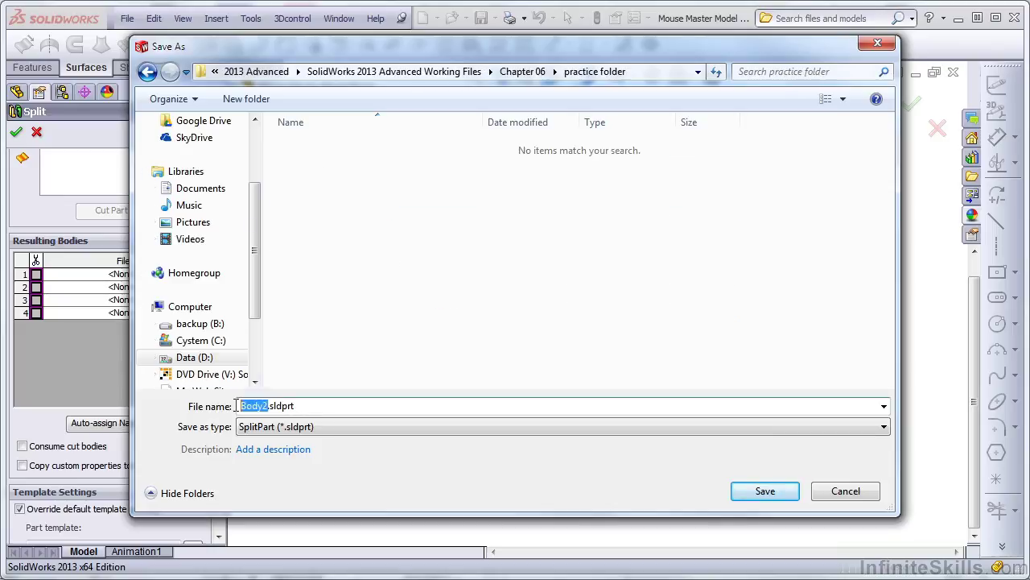
{"action": "type", "text": "button part"}
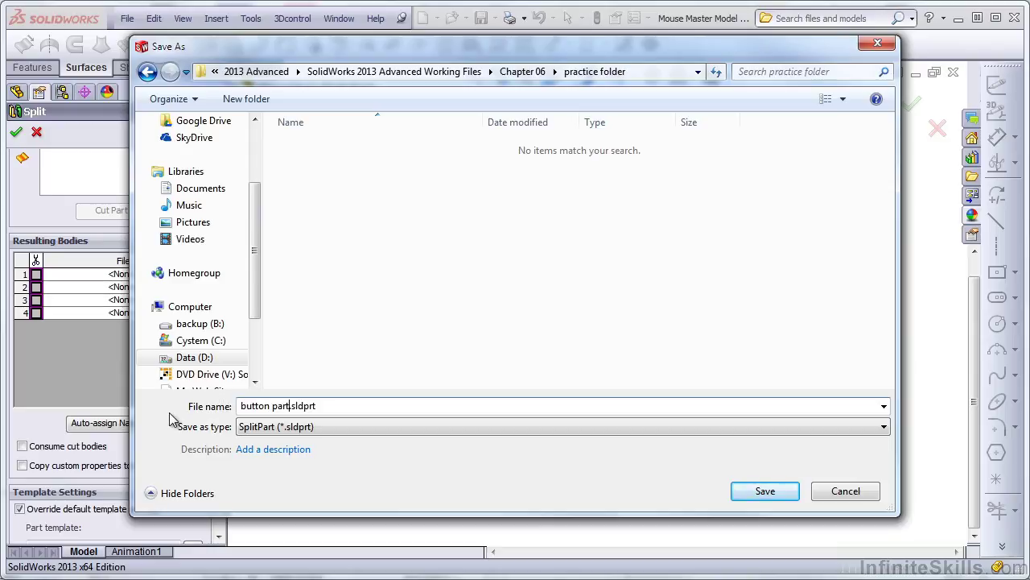
{"action": "key", "text": "Return"}
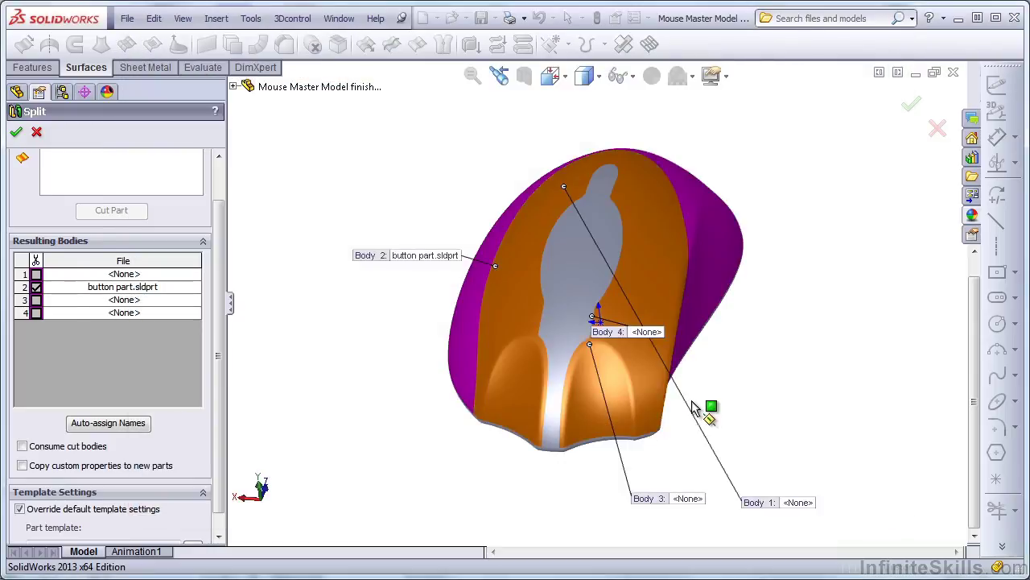
Rename Body 2's file to 'side part.sldprt'
{"action": "middle_click_drag", "start_coordinate": [759, 424], "coordinate": [486, 297]}
{"action": "left_click", "coordinate": [485, 295]}
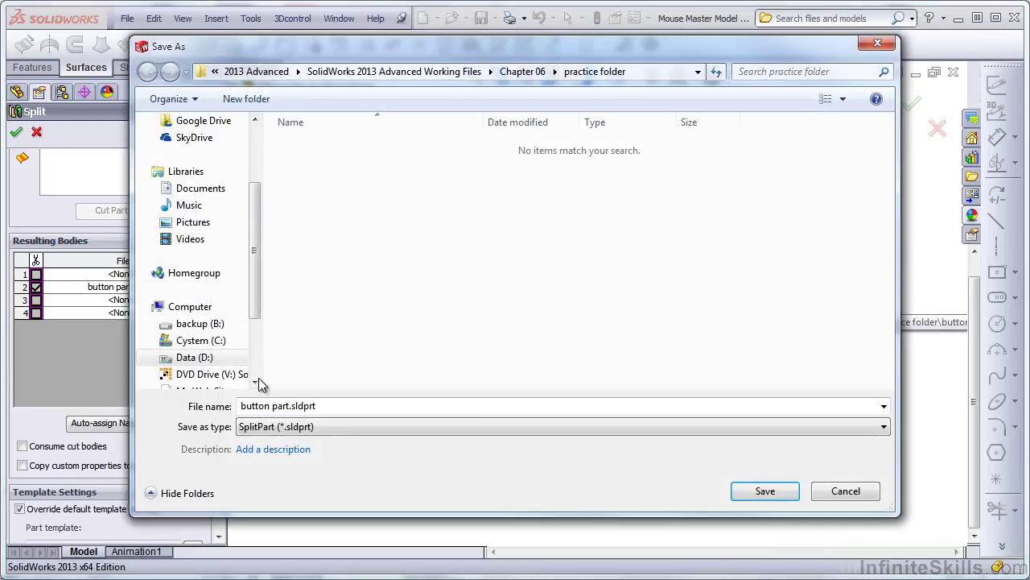
{"action": "left_click_drag", "start_coordinate": [267, 405], "coordinate": [220, 411]}
{"action": "type", "text": "side"}
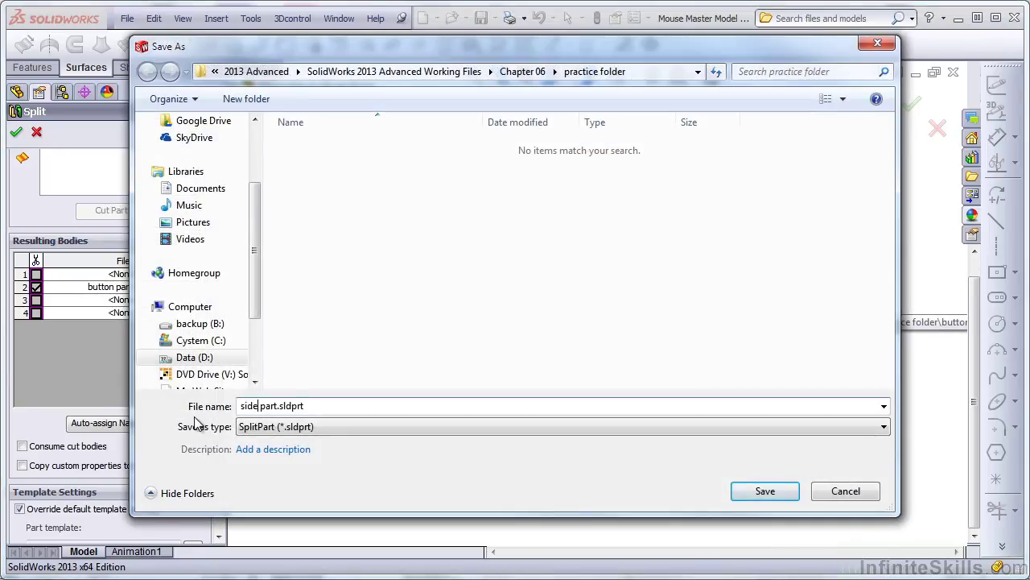
{"action": "key", "text": "Return"}
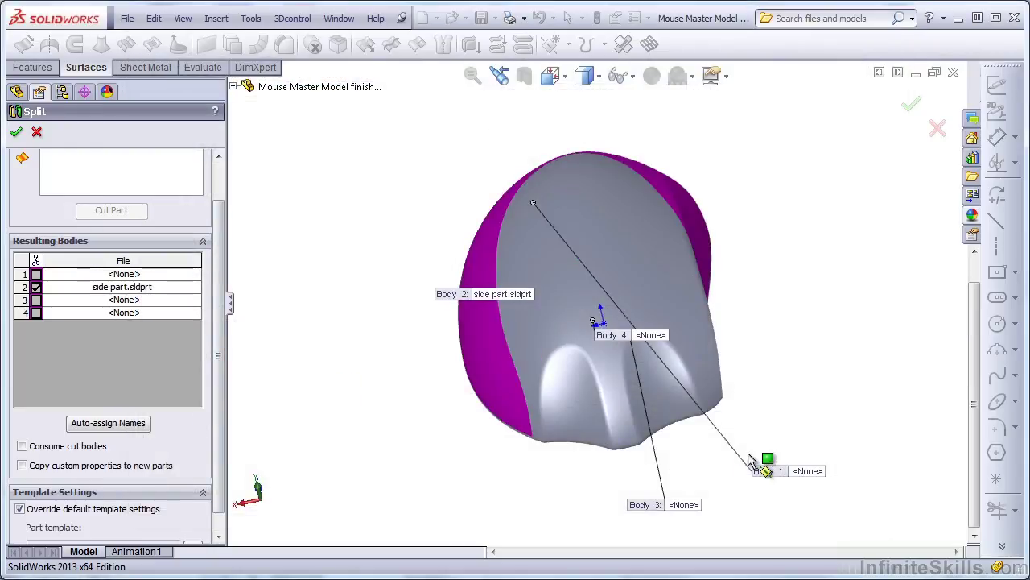
Assign Body 1 the file name 'button part.sldprt'
{"action": "left_click", "coordinate": [808, 475]}
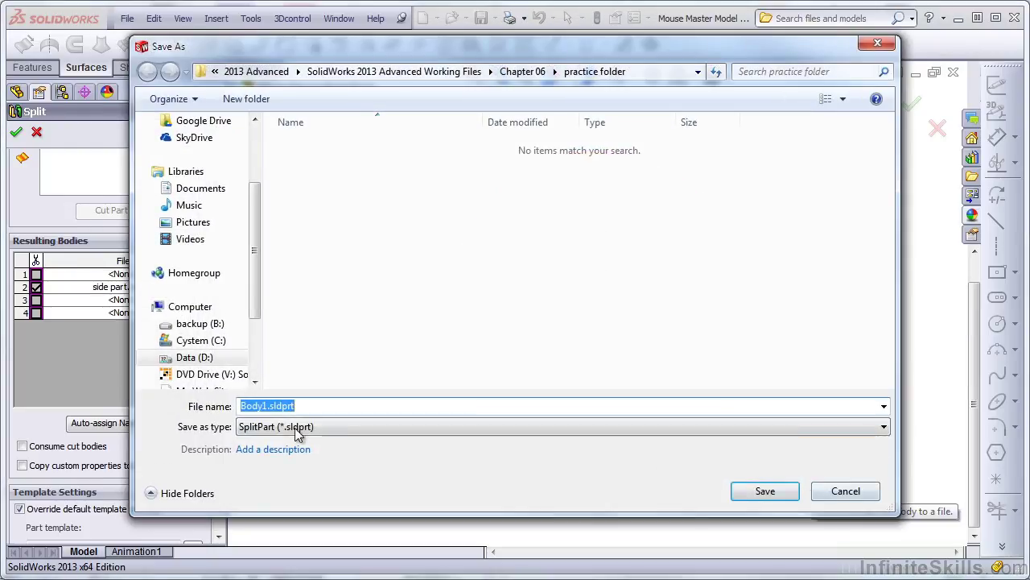
{"action": "double_click", "coordinate": [267, 406]}
{"action": "type", "text": "button part"}
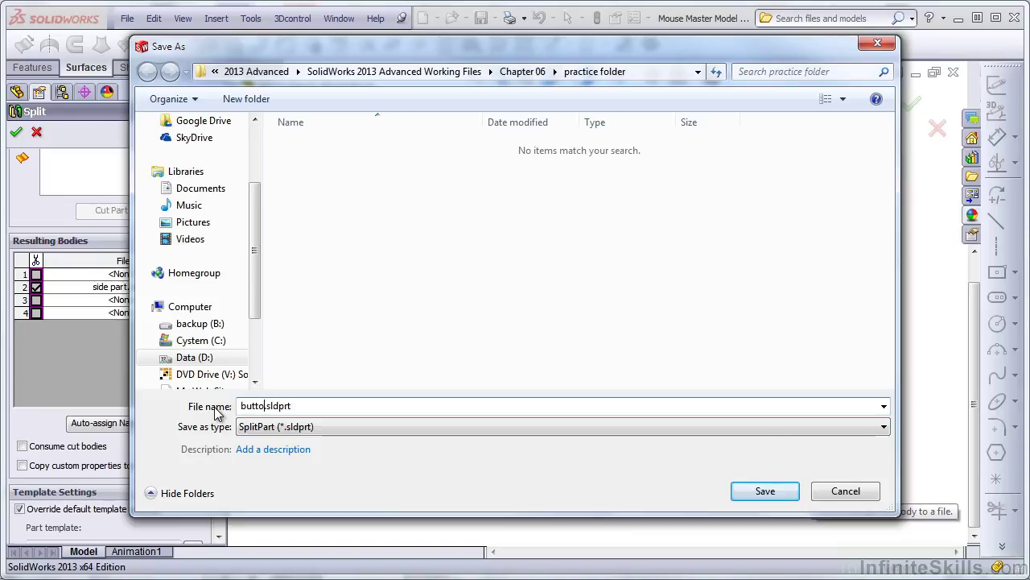
{"action": "key", "text": "Return"}
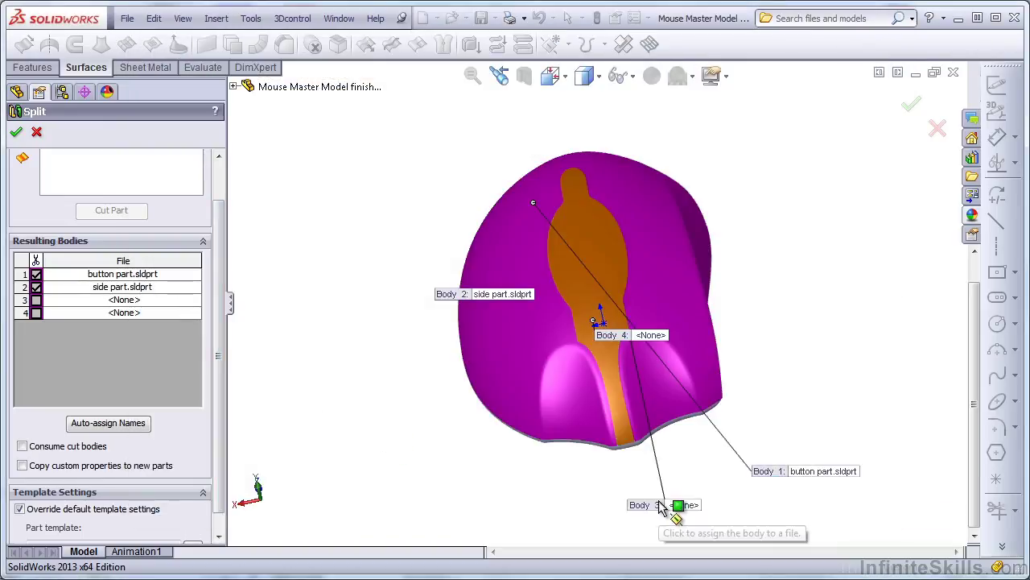
Assign Body 3 the file name 'wheel part.sldprt'
{"action": "left_click", "coordinate": [680, 505]}
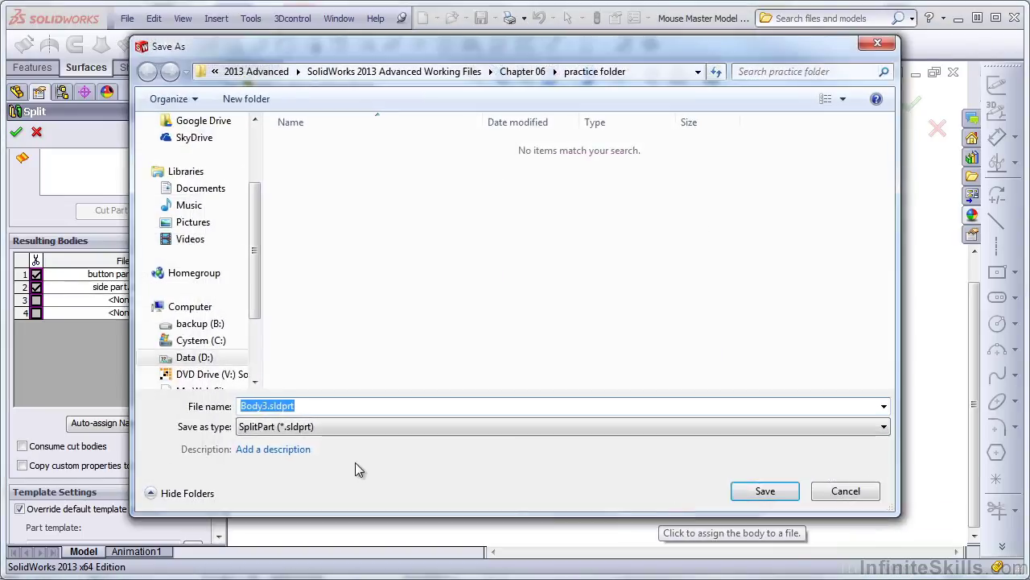
{"action": "left_click_drag", "start_coordinate": [269, 406], "coordinate": [250, 405]}
{"action": "double_click", "coordinate": [252, 406]}
{"action": "type", "text": "wheel part"}
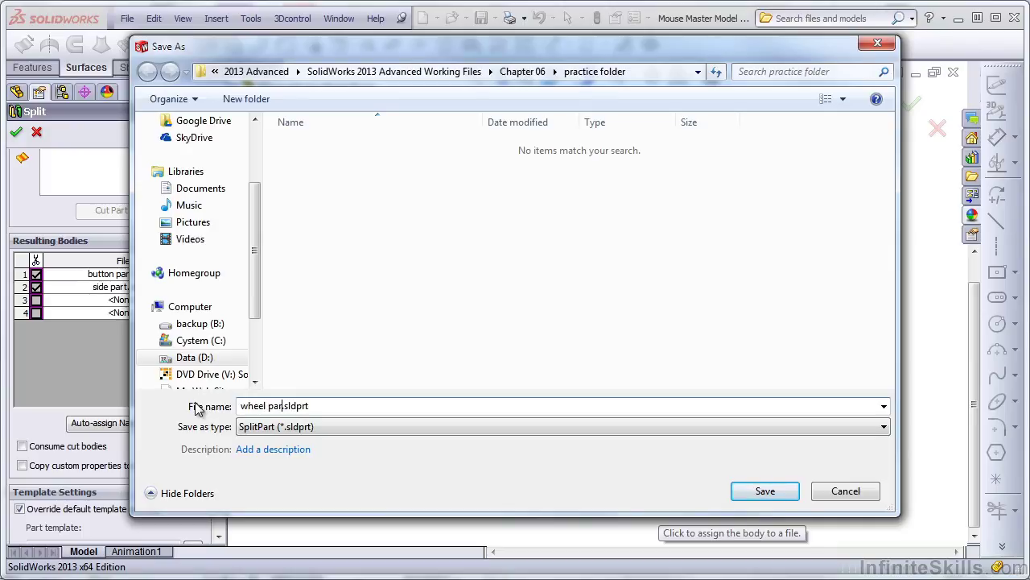
{"action": "key", "text": "Return"}
Move the Body 4 callout clear of the model and name its file 'base part.sldprt'
{"action": "middle_click_drag", "start_coordinate": [584, 356], "coordinate": [635, 322]}
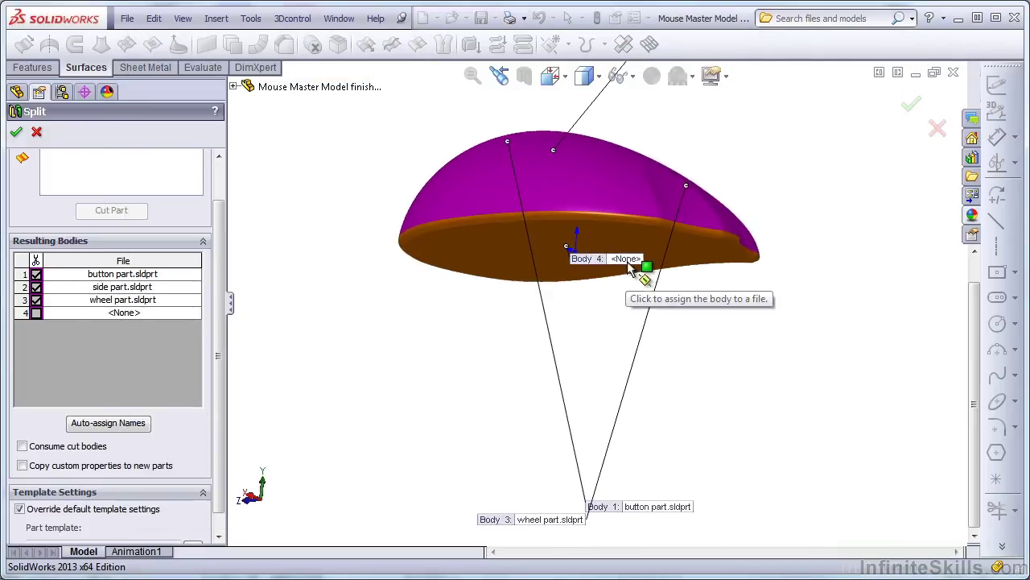
{"action": "left_click_drag", "start_coordinate": [644, 269], "coordinate": [474, 391]}
{"action": "double_click", "coordinate": [472, 385]}
{"action": "double_click", "coordinate": [254, 405]}
{"action": "type", "text": "base part.sldprt"}
{"action": "key", "text": "Return"}
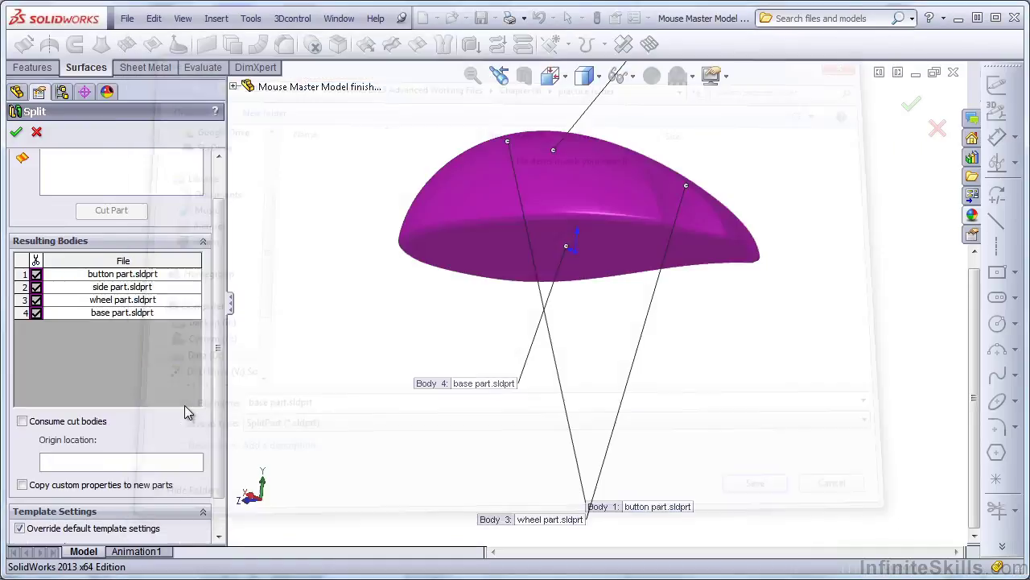
Confirm the split into four part files and select the new Split5 feature in the tree
{"action": "scroll", "coordinate": [219, 435], "scroll_direction": "down", "scroll_amount": 2}
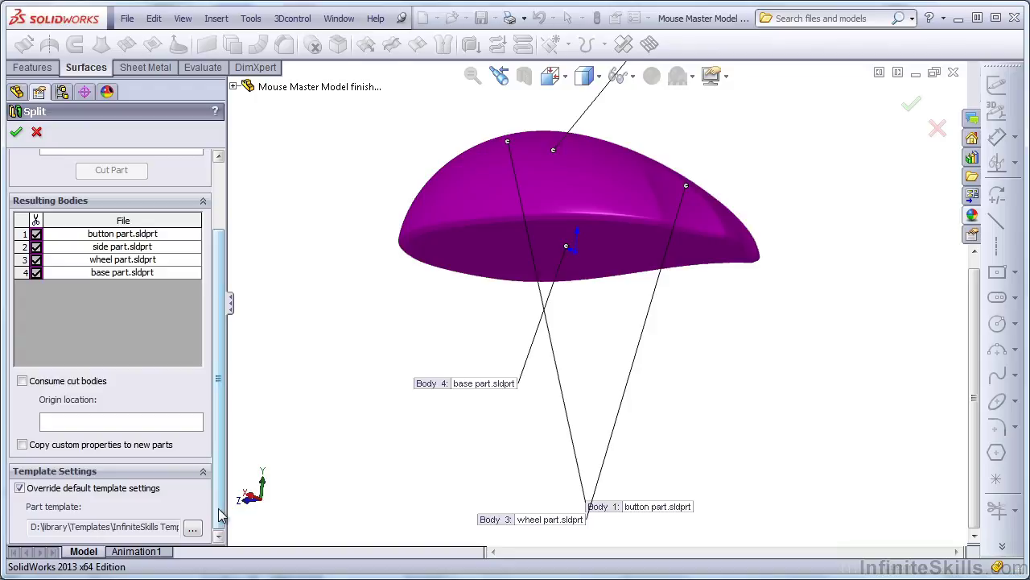
{"action": "left_click_drag", "start_coordinate": [221, 517], "coordinate": [224, 426]}
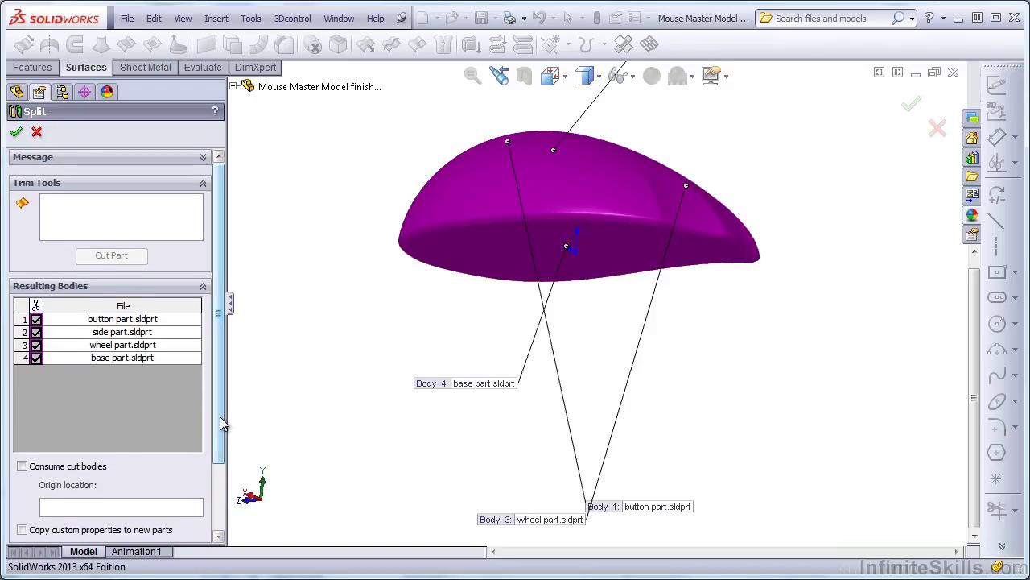
{"action": "left_click", "coordinate": [16, 133]}
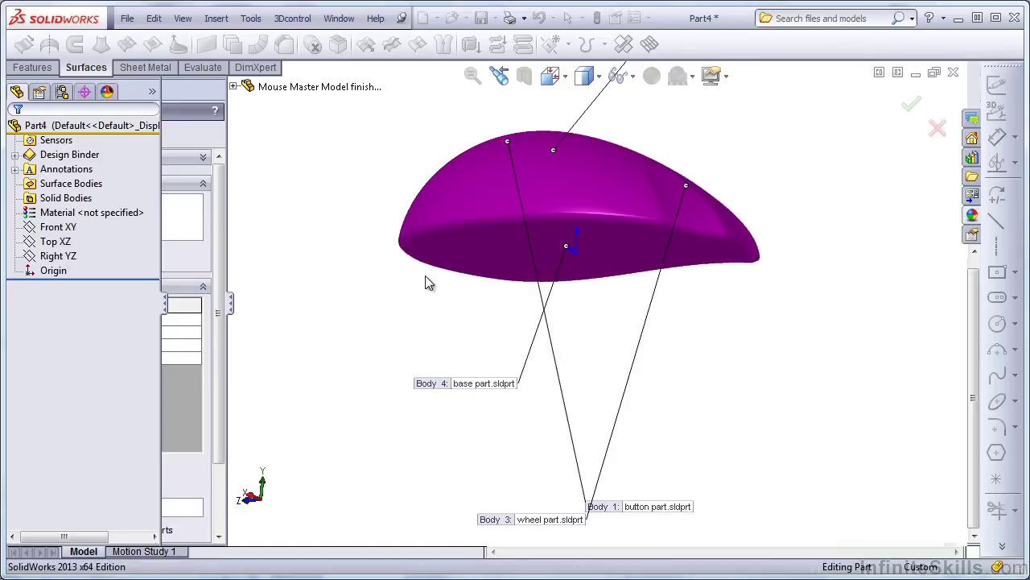
{"action": "left_click_drag", "start_coordinate": [147, 432], "coordinate": [309, 449]}
{"action": "left_click", "coordinate": [52, 517]}
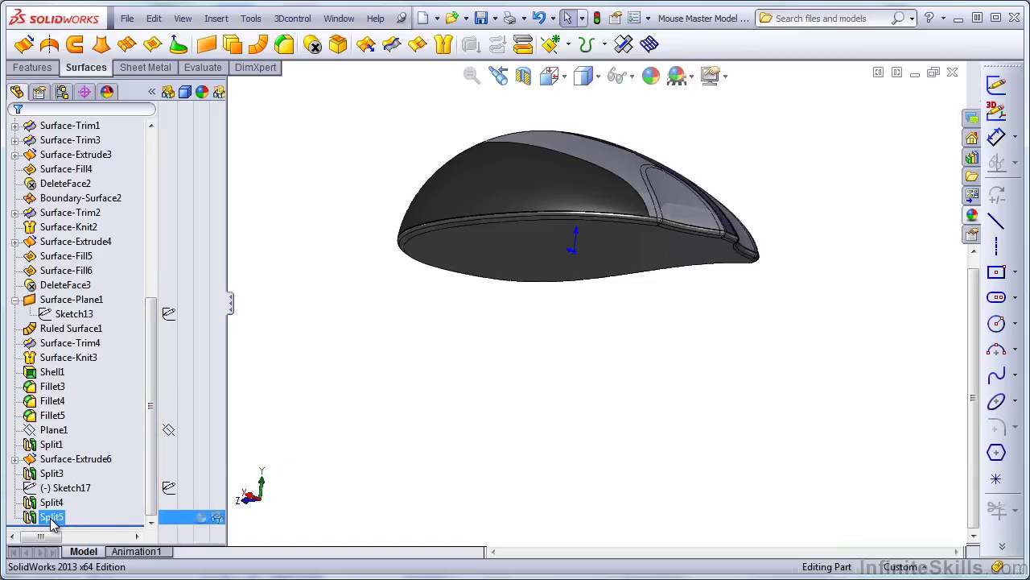
Create an assembly from Split5, saving it as 'Final Mouse.sldasm' in the practice folder
{"action": "right_click", "coordinate": [53, 520]}
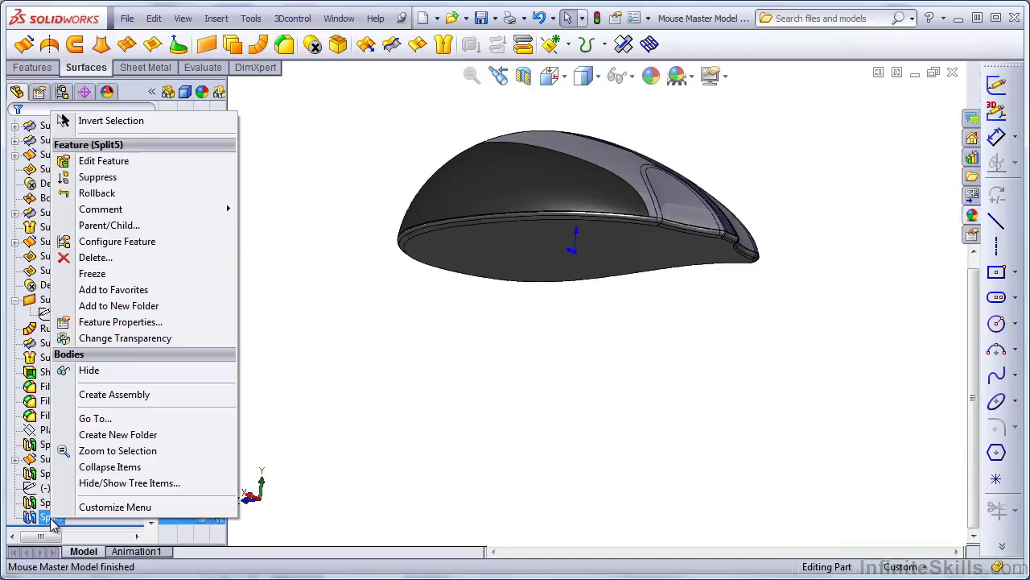
{"action": "left_click", "coordinate": [126, 397]}
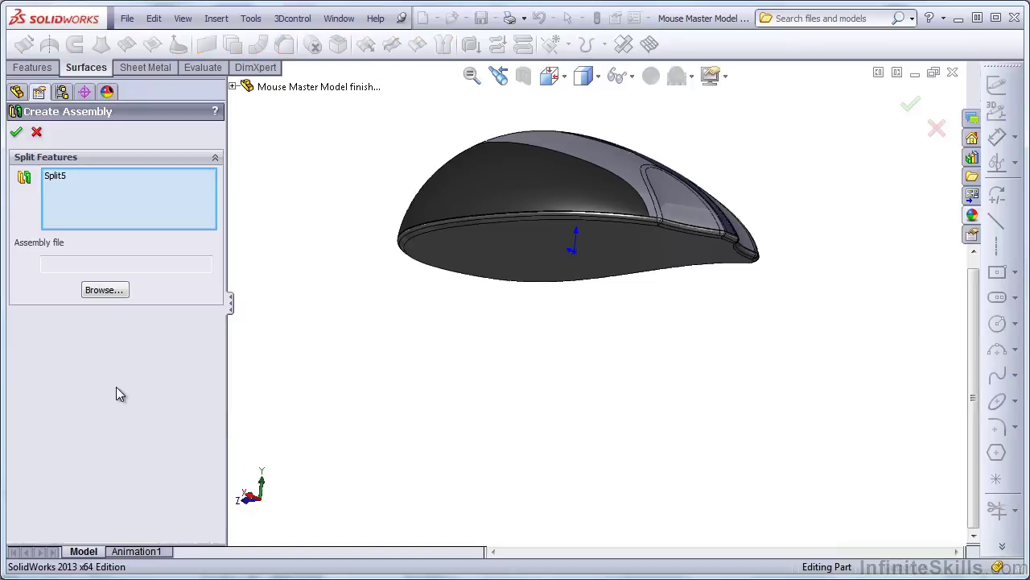
{"action": "left_click", "coordinate": [99, 292]}
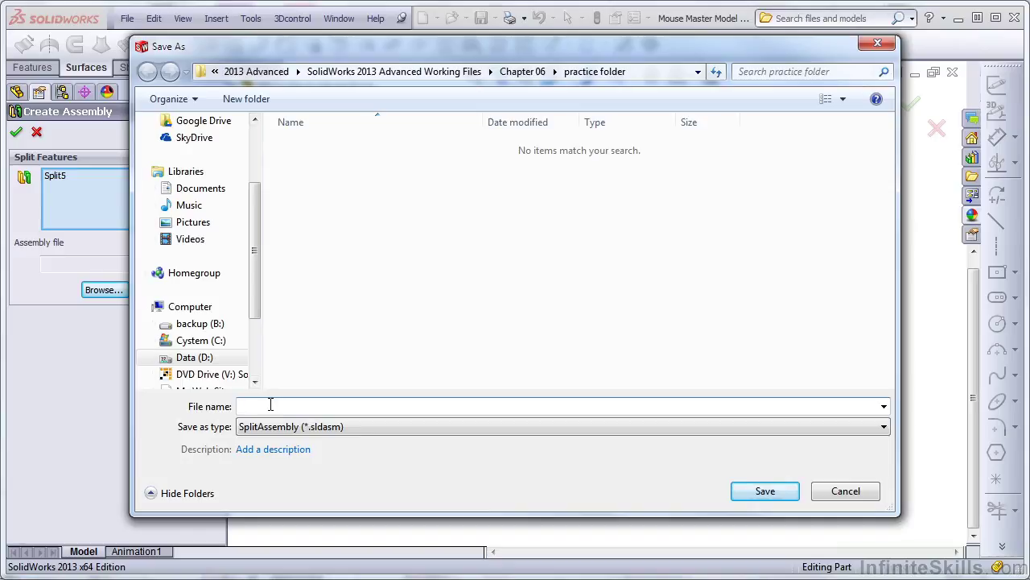
{"action": "type", "text": "Final Mouse"}
{"action": "key", "text": "Return"}
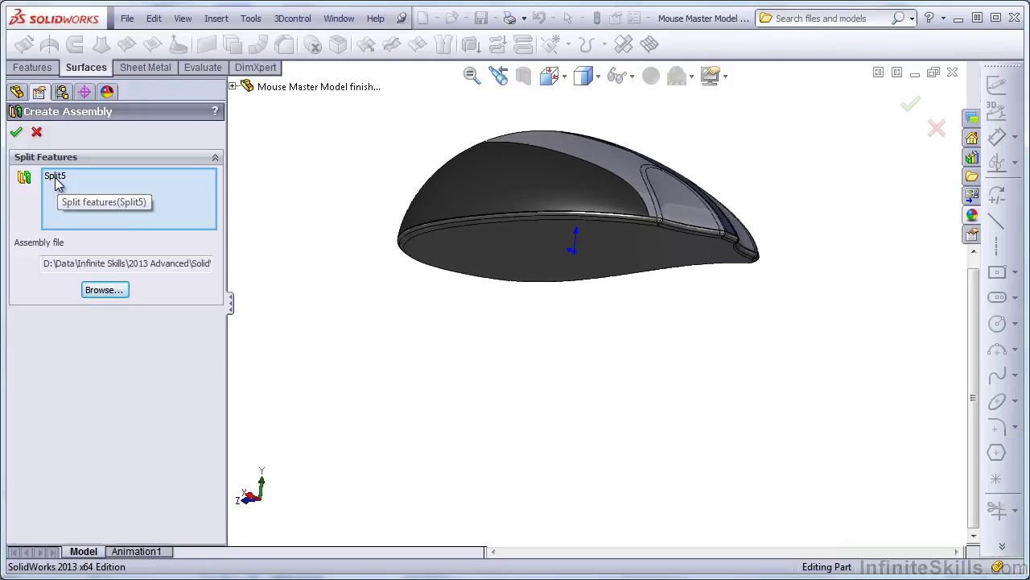
Build the Final Mouse assembly, inspect button part<1> in the tree, and select it
{"action": "left_click", "coordinate": [17, 133]}
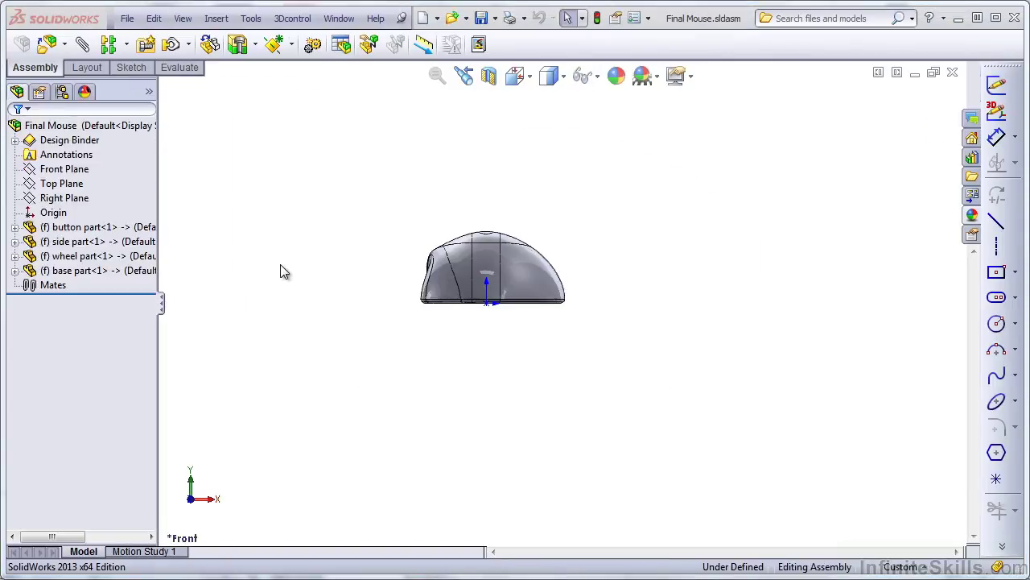
{"action": "left_click", "coordinate": [14, 228]}
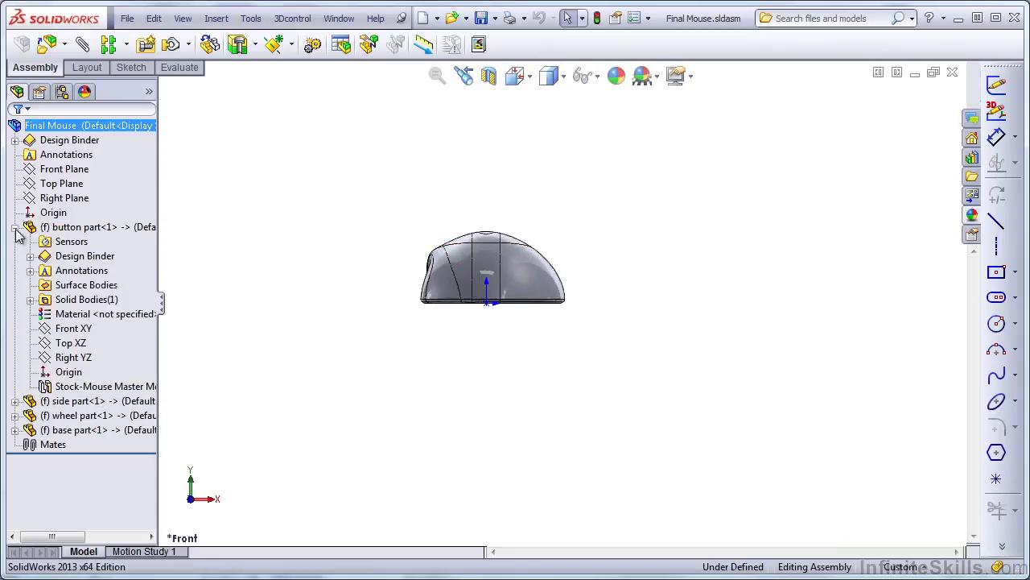
{"action": "left_click", "coordinate": [14, 228]}
{"action": "middle_click_drag", "start_coordinate": [409, 315], "coordinate": [527, 369]}
{"action": "left_click", "coordinate": [120, 227]}
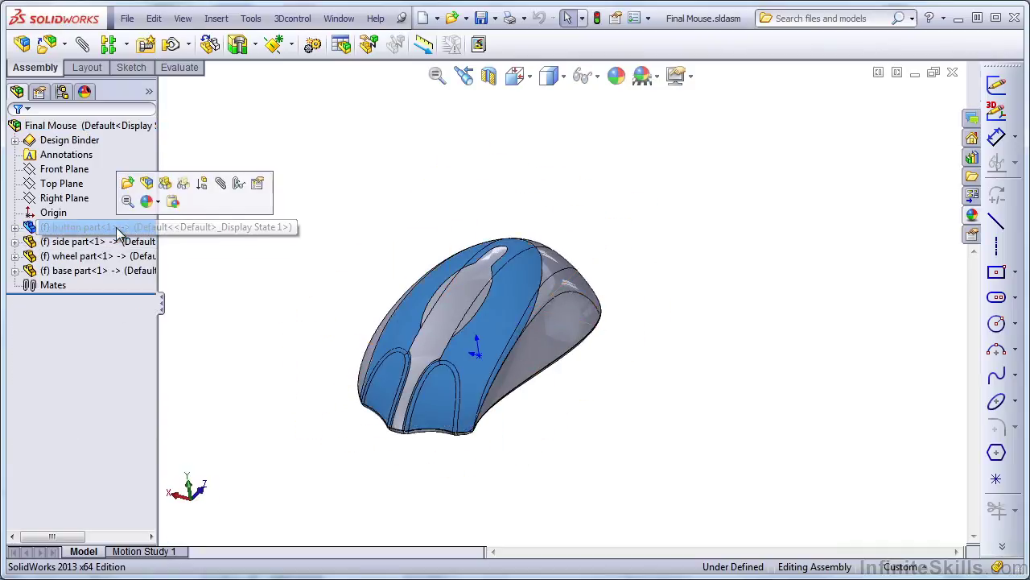
Open button part in its own window and orbit it to an angled view
{"action": "left_click", "coordinate": [129, 185]}
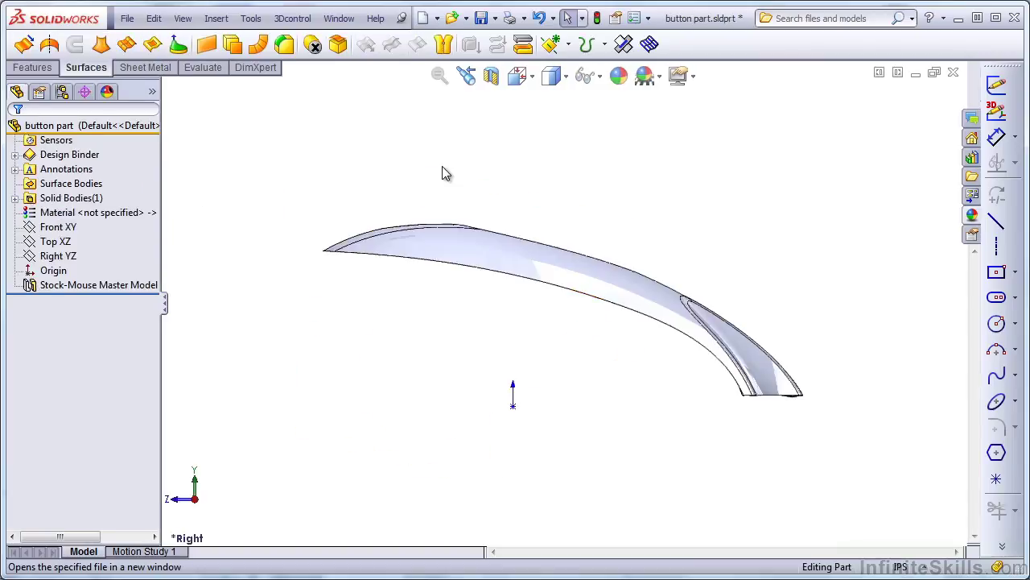
{"action": "mouse_move", "coordinate": [442, 166]}
{"action": "middle_mouse_down"}
{"action": "mouse_move", "coordinate": [446, 265]}
{"action": "mouse_move", "coordinate": [462, 288]}
{"action": "mouse_move", "coordinate": [467, 333]}
{"action": "mouse_move", "coordinate": [453, 333]}
{"action": "mouse_move", "coordinate": [500, 330]}
{"action": "middle_mouse_up"}
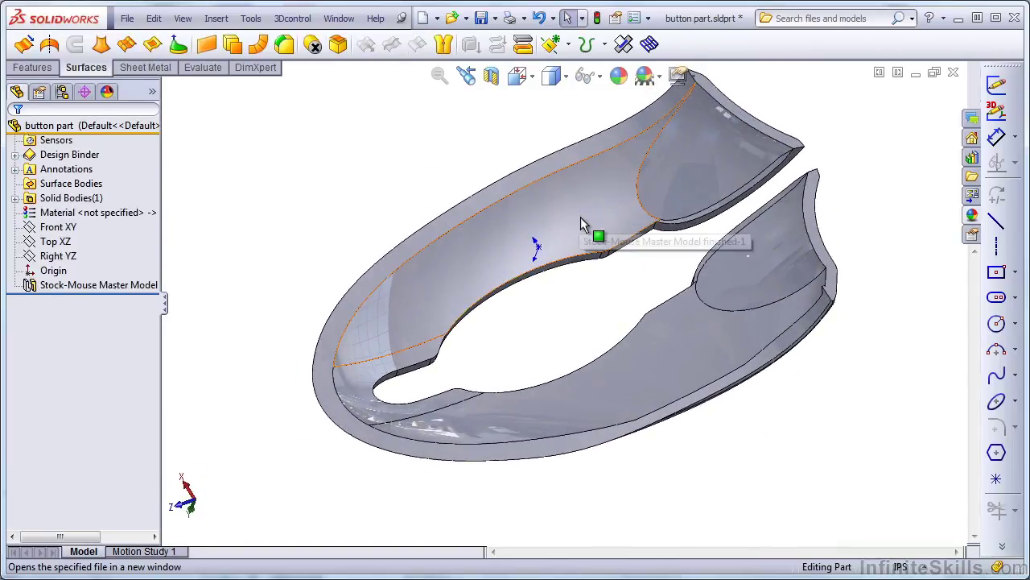